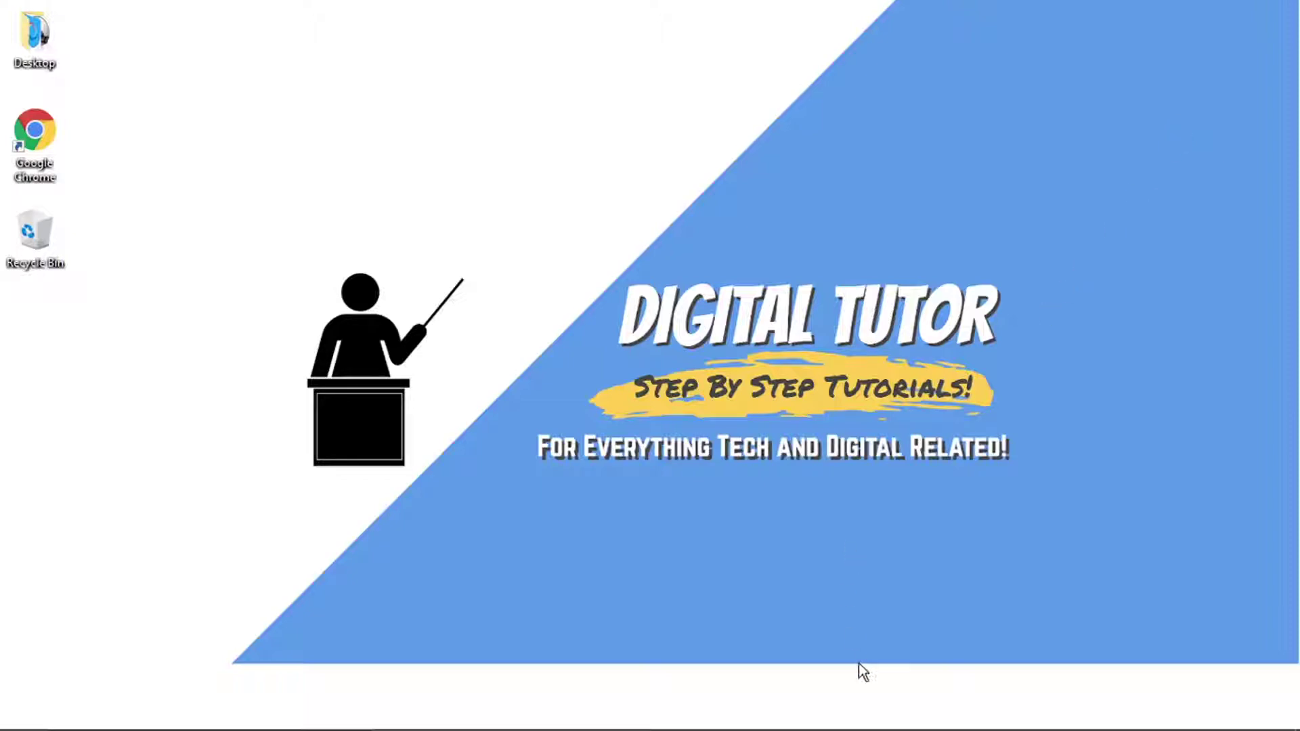
Search Google for 'activision' from the recent searches in Chrome
mouse_move(677, 723)
left_click(677, 714)
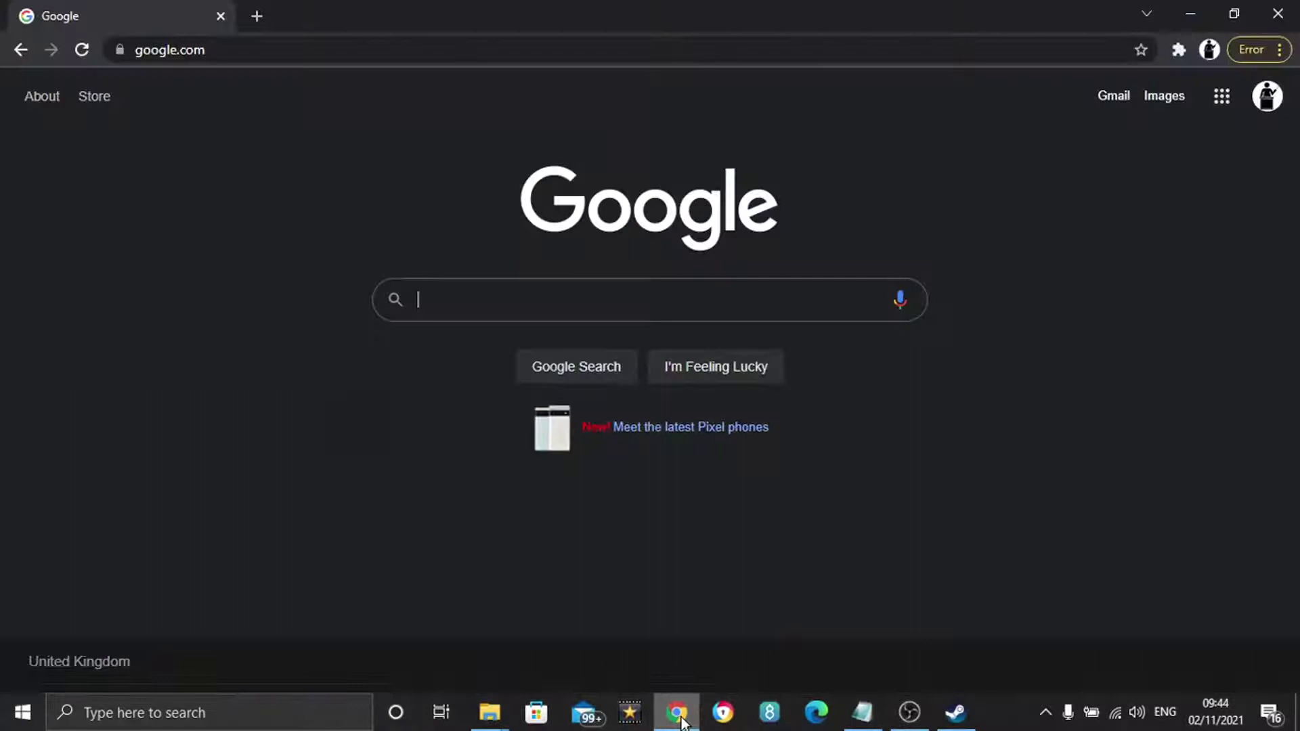
left_click(564, 306)
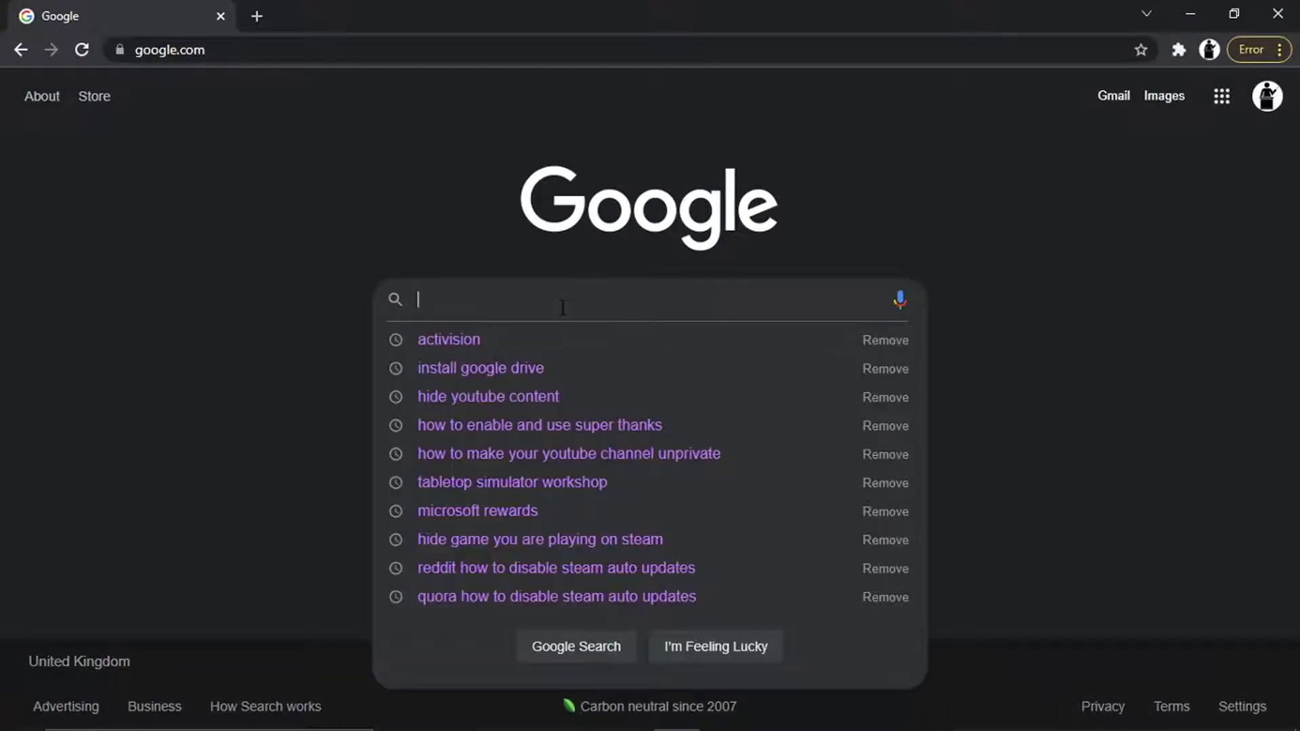
left_click(521, 348)
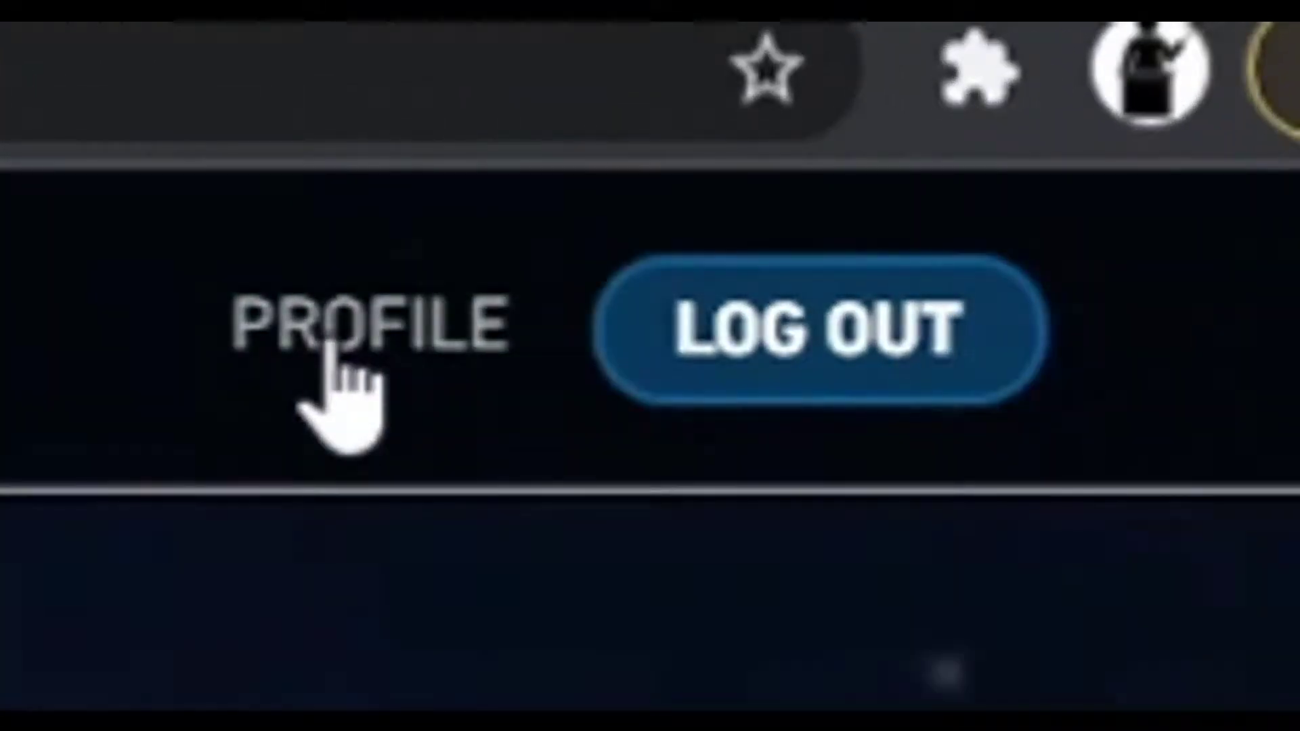
Open the PROFILE Account Management page listing the linked gaming network accounts
left_click(336, 350)
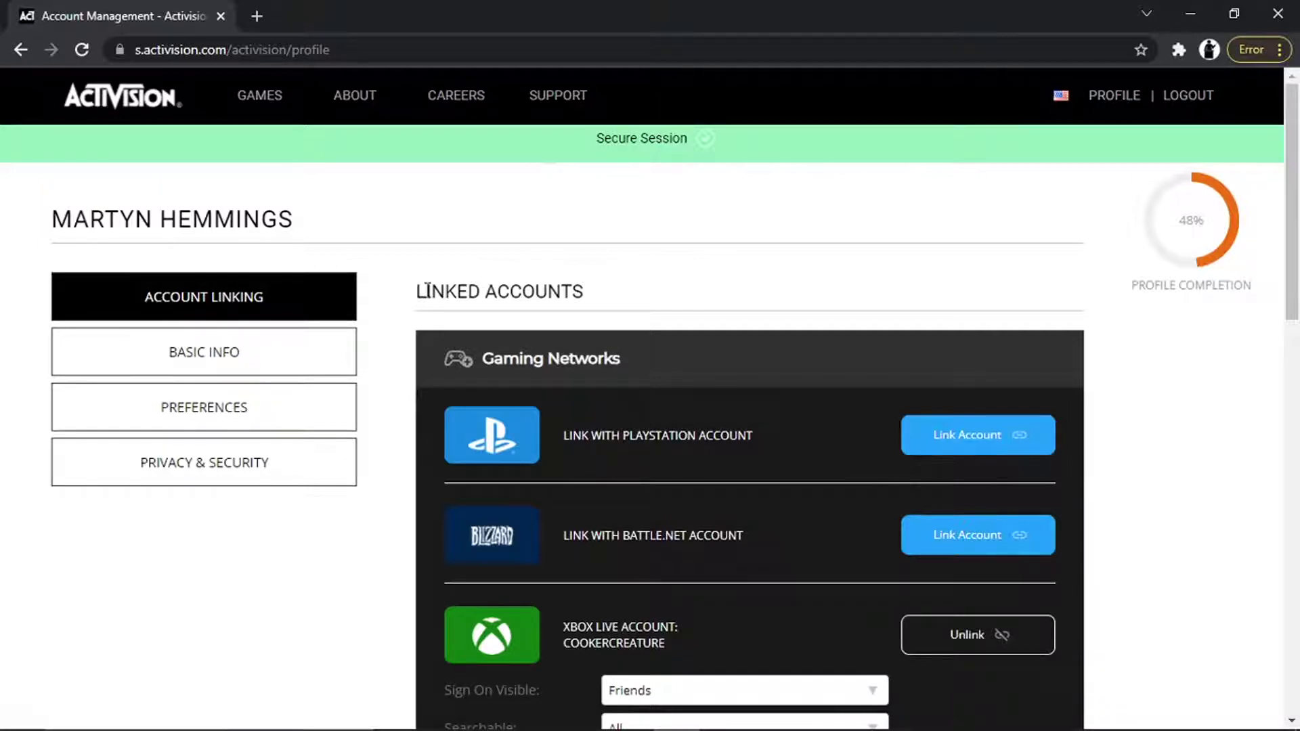
Show the BASIC INFO tab with name, email, password and Activision ID
left_click(305, 356)
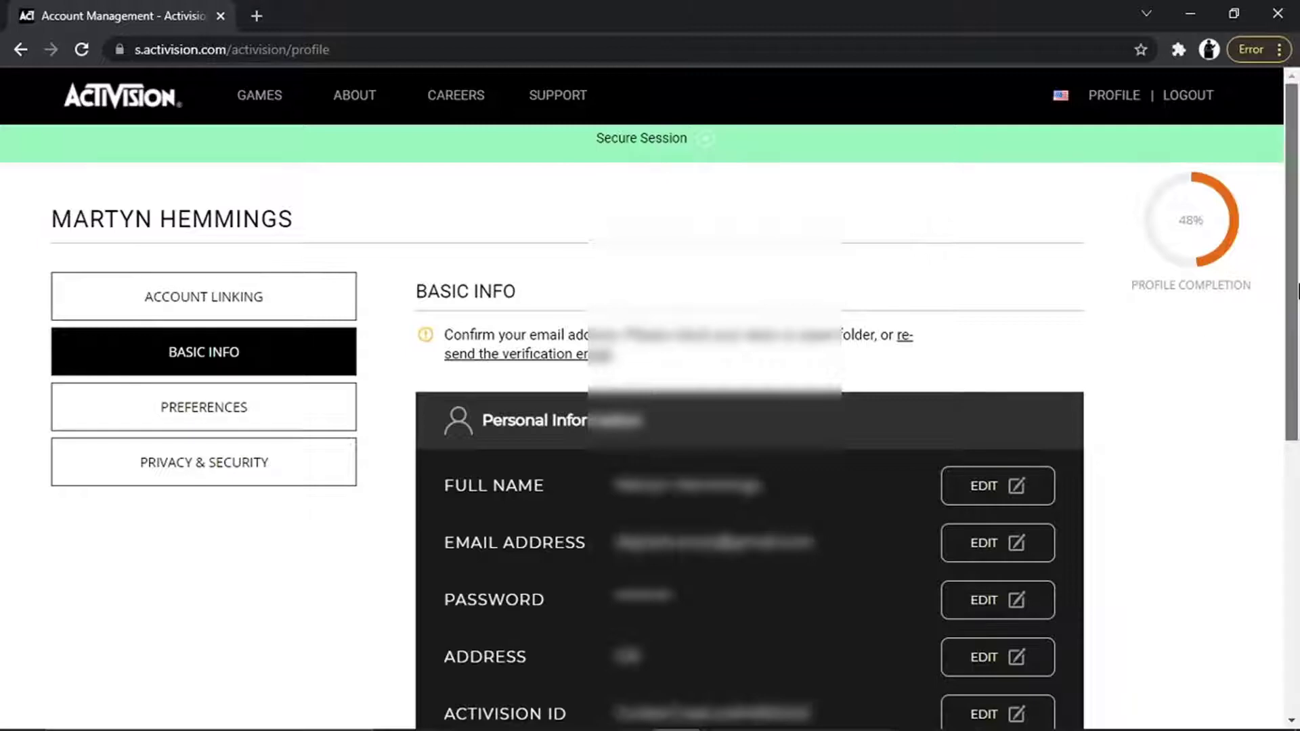
scroll(1288, 341, "down", 2)
left_click_drag(1289, 341, 1283, 380)
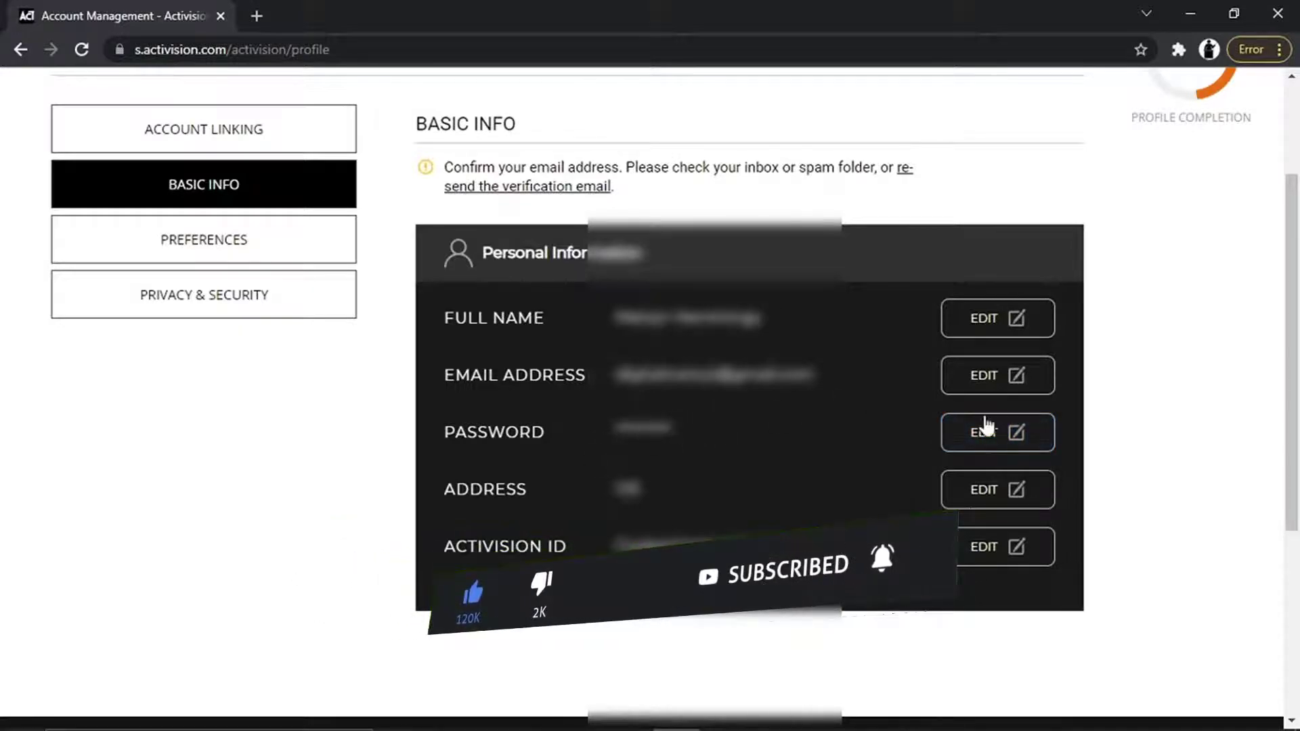
Edit the Password row, entering the new password in New Password and Retype Password
left_click(984, 430)
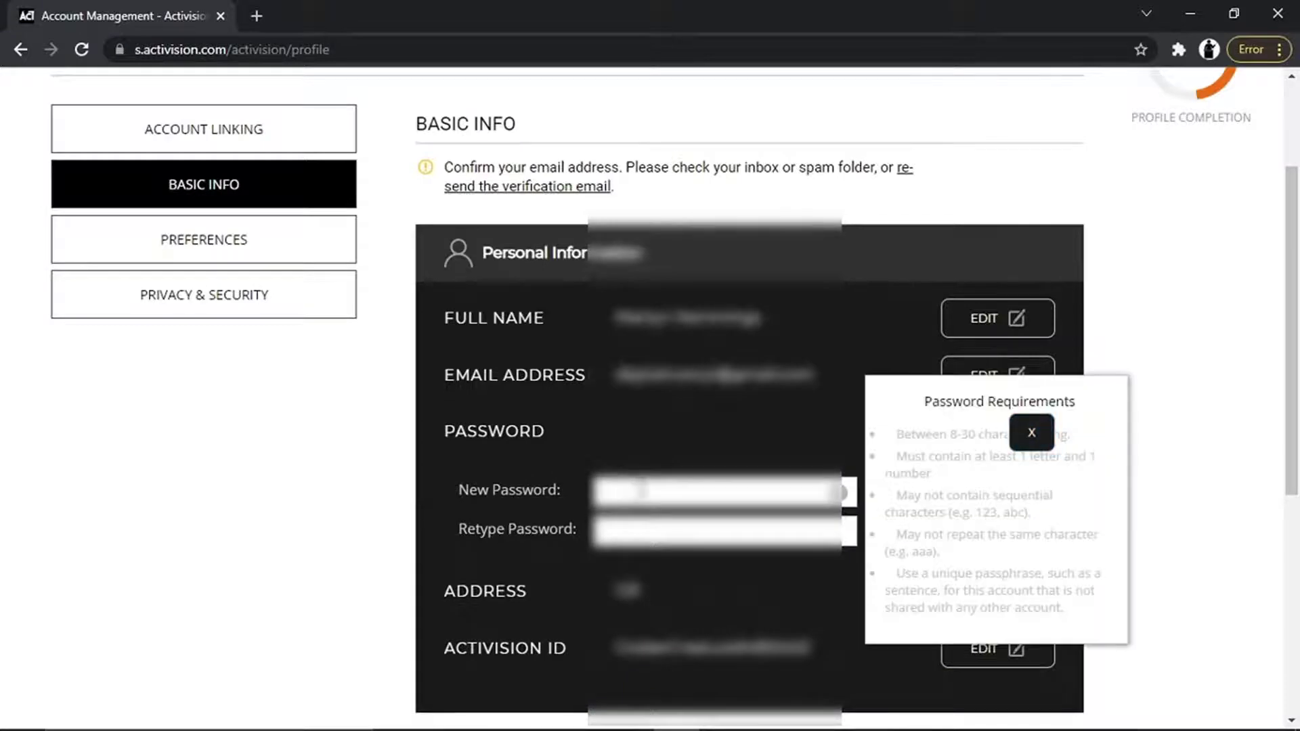
type("********")
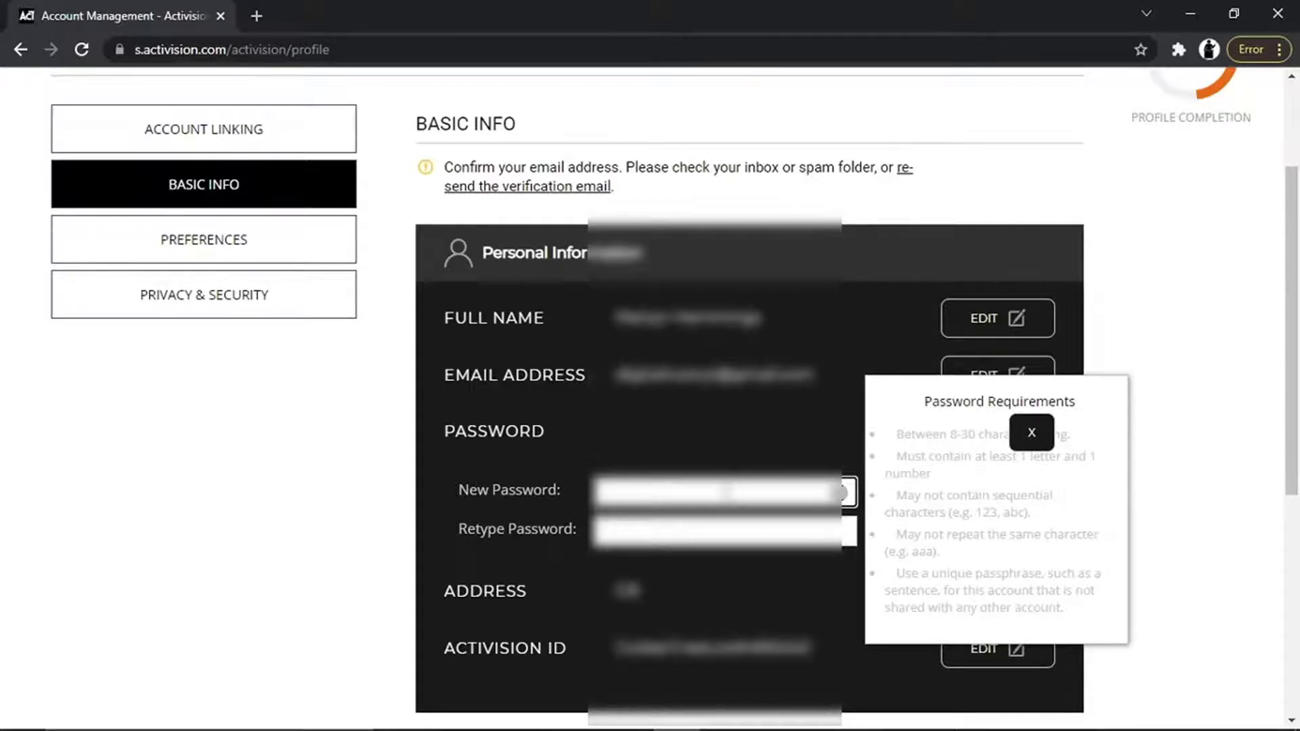
key("Tab")
type("1")
key("Tab")
left_click(686, 531)
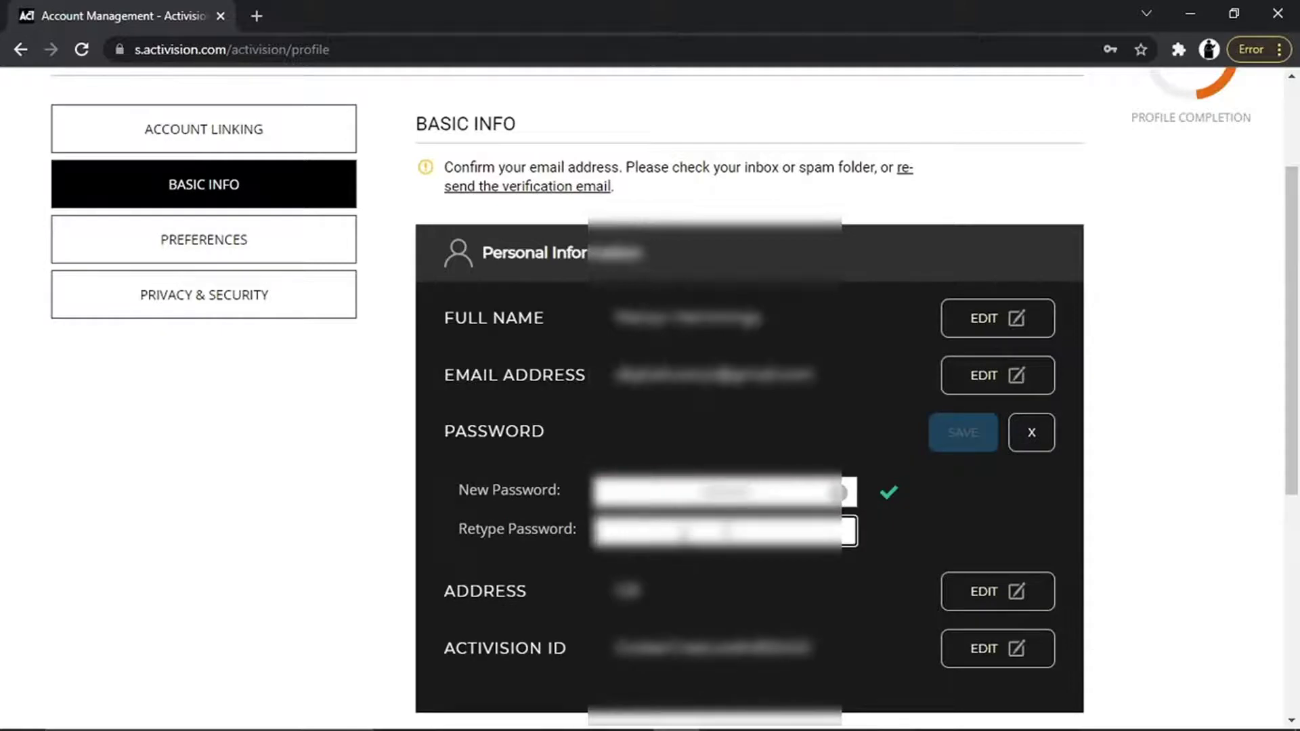
key("Tab")
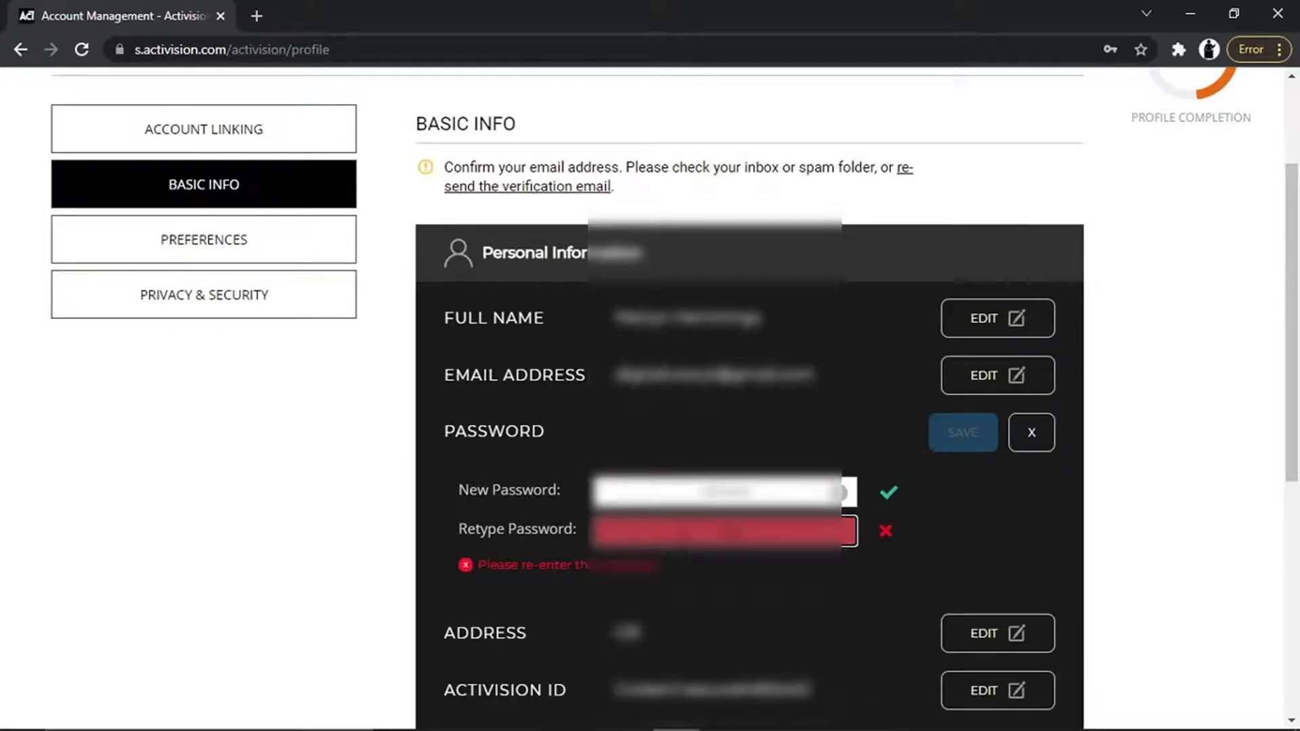
type("1")
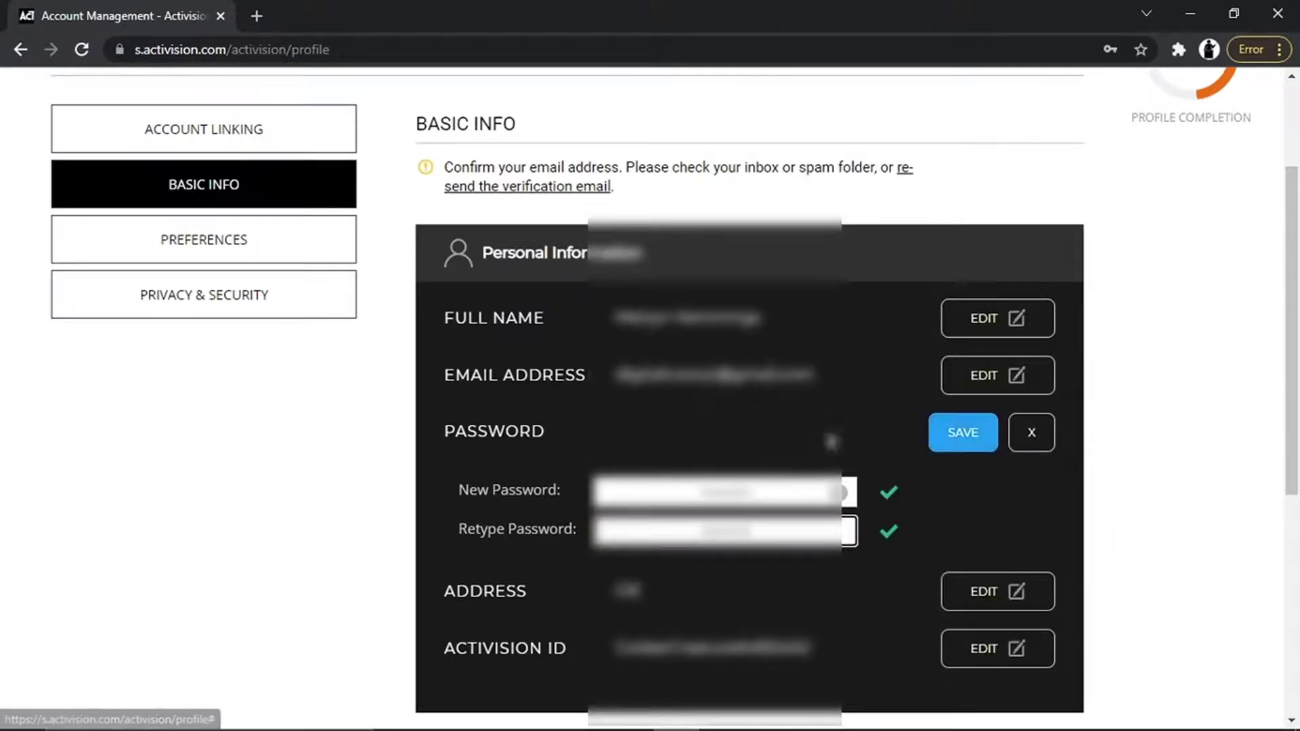
Save the new password and submit the current password in Verify Your Account
left_click(951, 445)
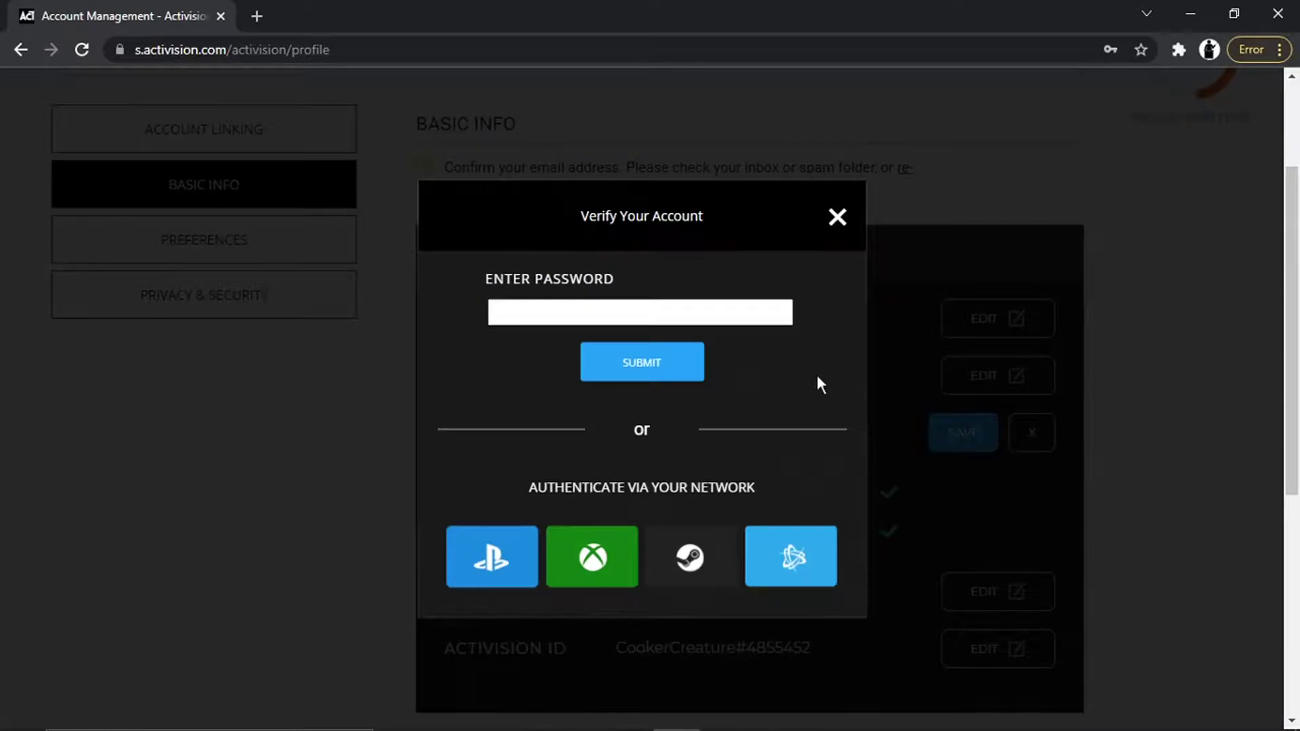
left_click(701, 316)
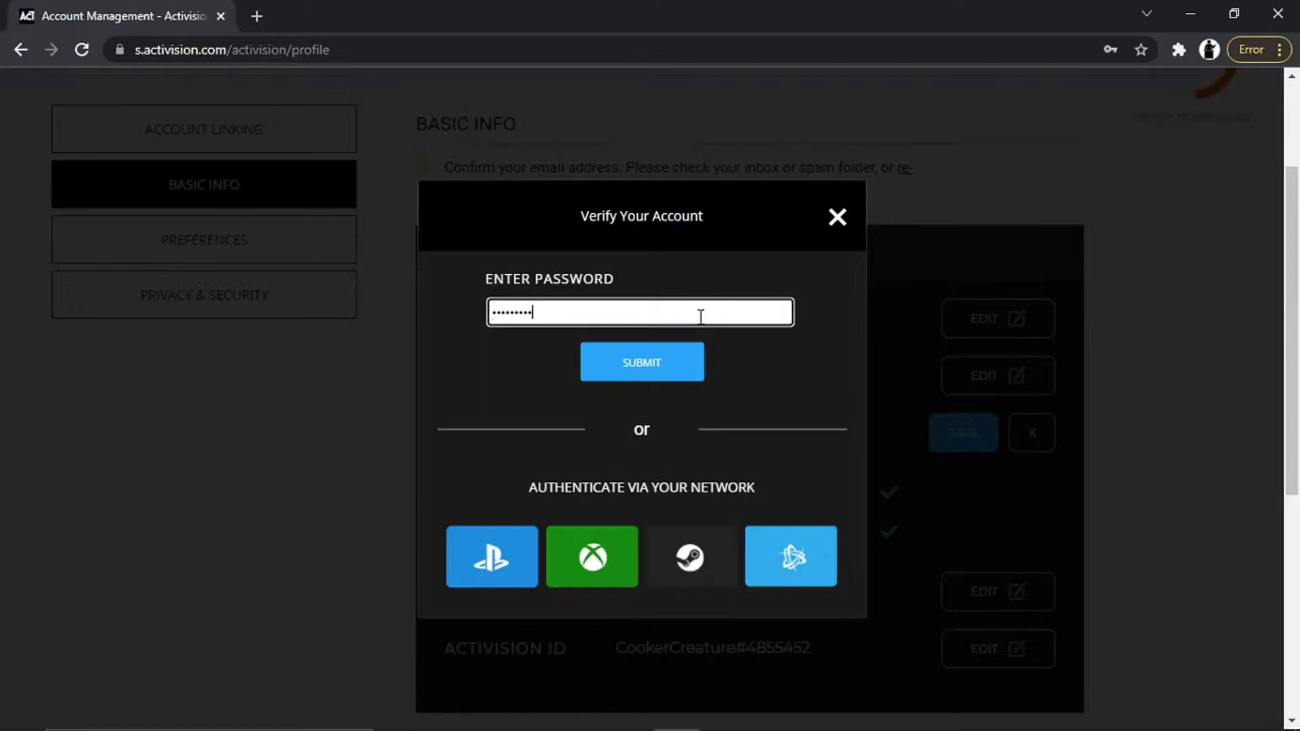
left_click(673, 363)
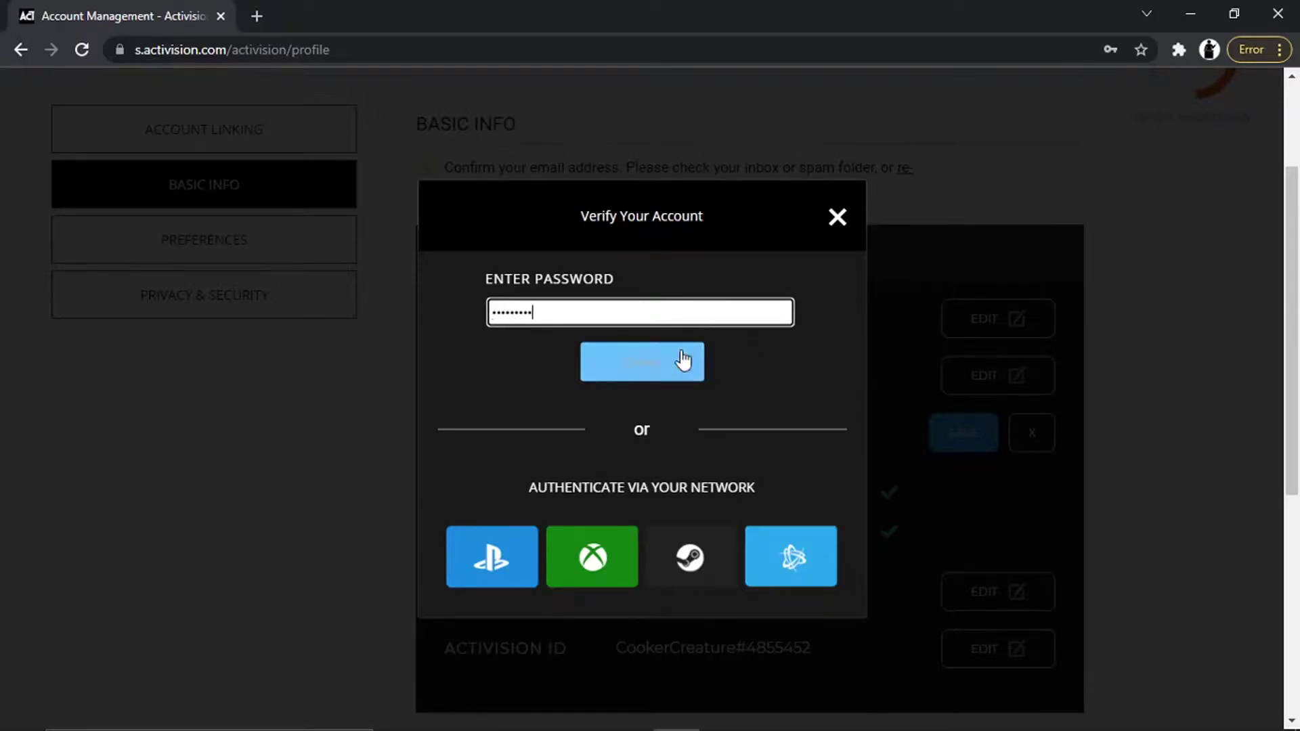